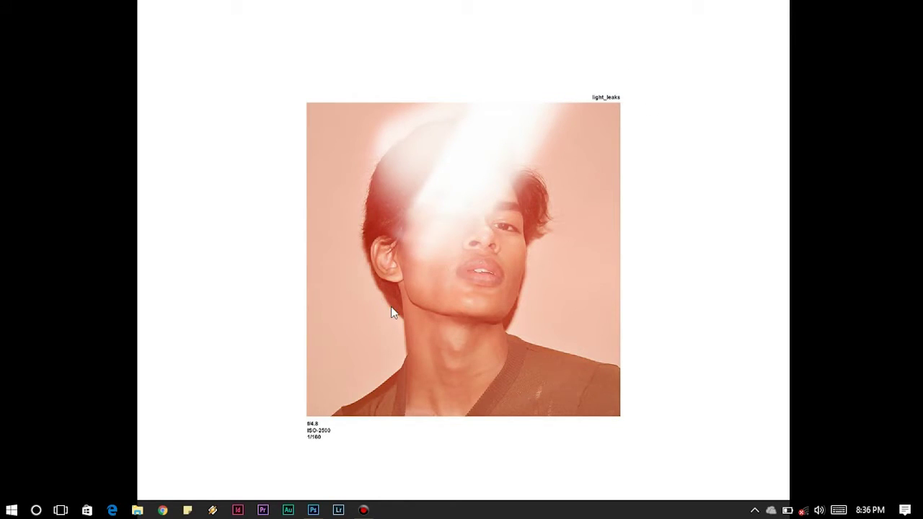
Switch to Photoshop and open the recent photo _DSC0102.JPG
{"action": "left_click", "coordinate": [313, 509]}
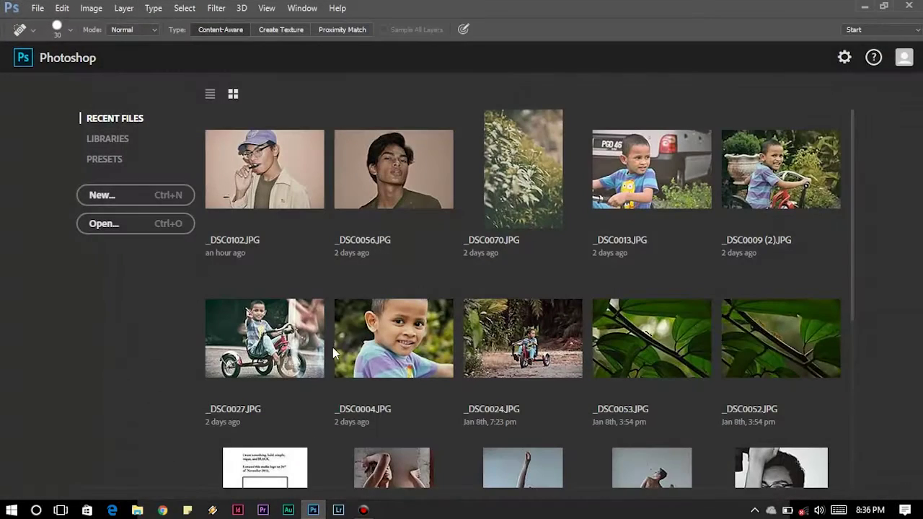
{"action": "left_click", "coordinate": [277, 189]}
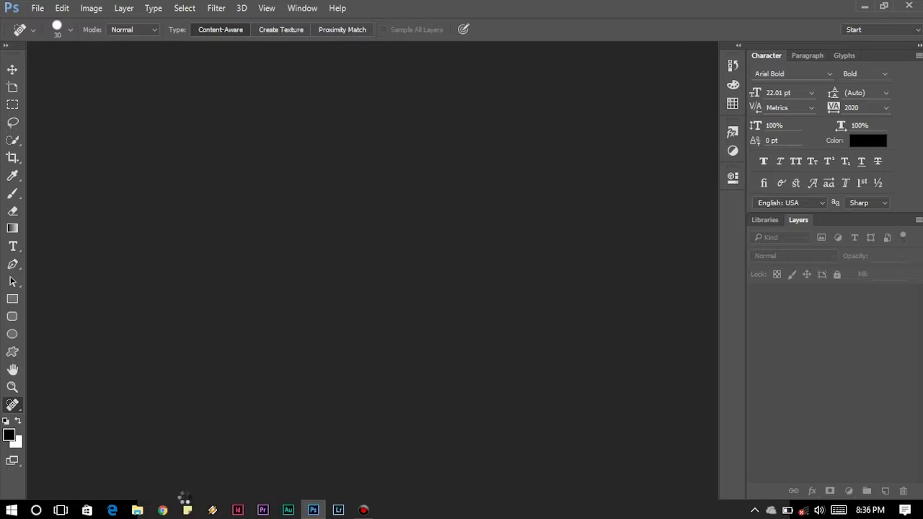
Look through the photos in the desktop folder "9_01 latest photoshoot" in File Explorer and return to Photoshop
{"action": "left_click", "coordinate": [147, 511]}
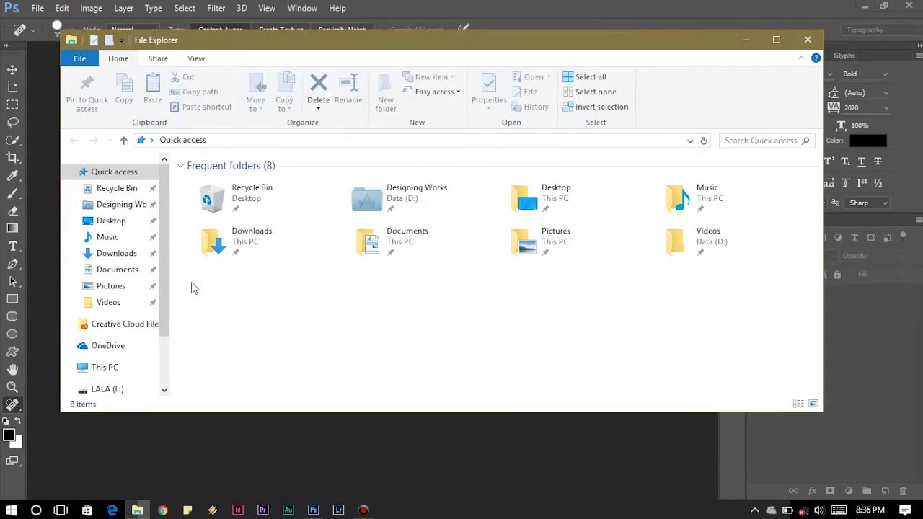
{"action": "left_click", "coordinate": [113, 221]}
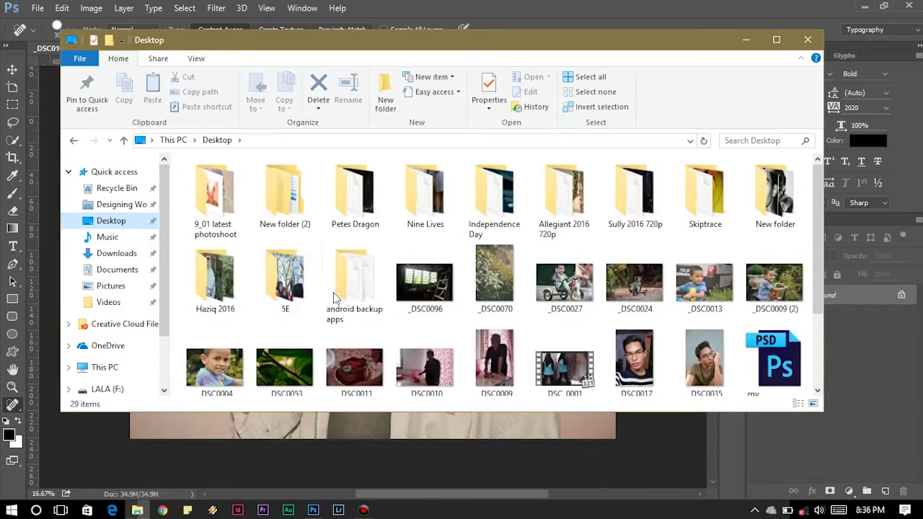
{"action": "double_click", "coordinate": [218, 207]}
{"action": "left_click_drag", "start_coordinate": [358, 42], "coordinate": [358, 6]}
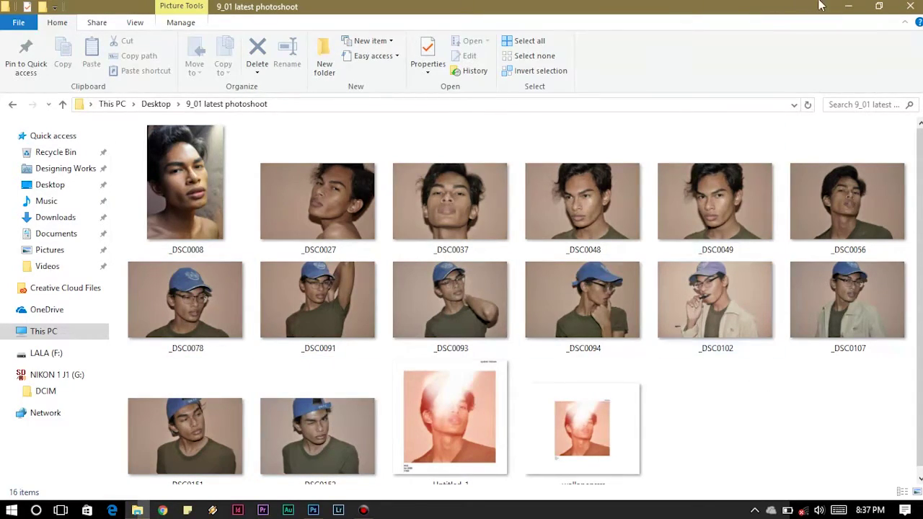
{"action": "left_click", "coordinate": [845, 6]}
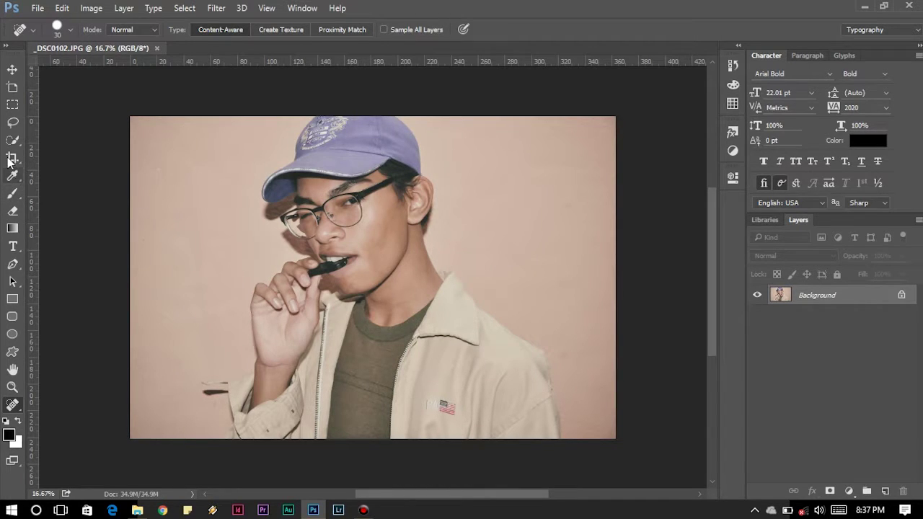
Examine the portrait's skin on the face and cheek up close, and the overall image
{"action": "scroll", "coordinate": [303, 175], "scroll_direction": "up", "scroll_amount": 4}
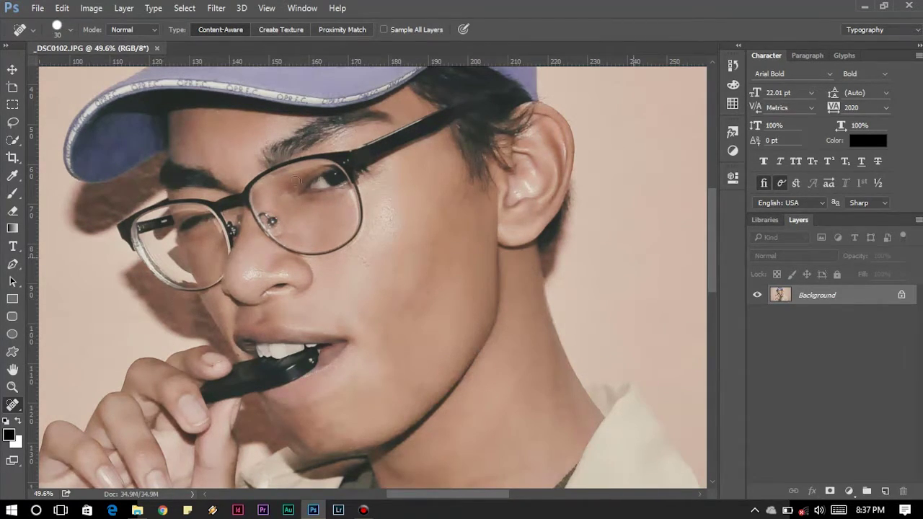
{"action": "scroll", "coordinate": [360, 209], "scroll_direction": "up", "scroll_amount": 3}
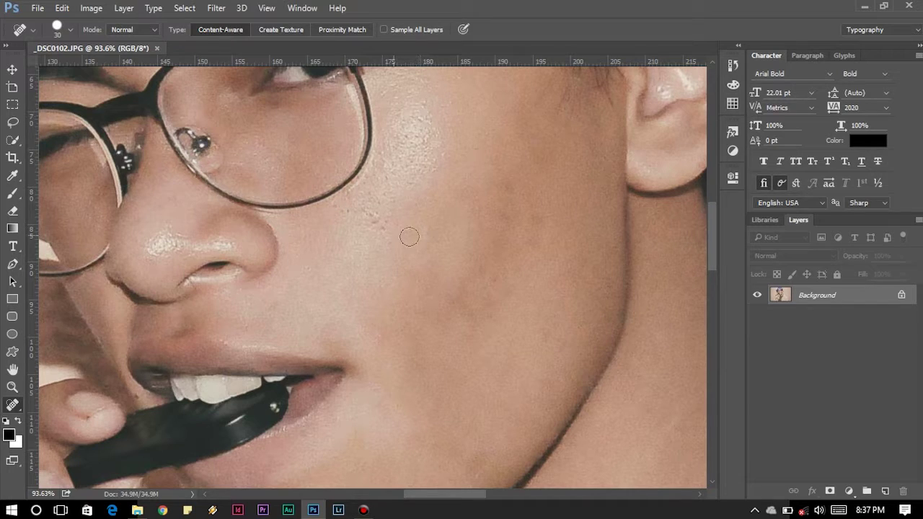
{"action": "scroll", "coordinate": [401, 240], "scroll_direction": "down", "scroll_amount": 3}
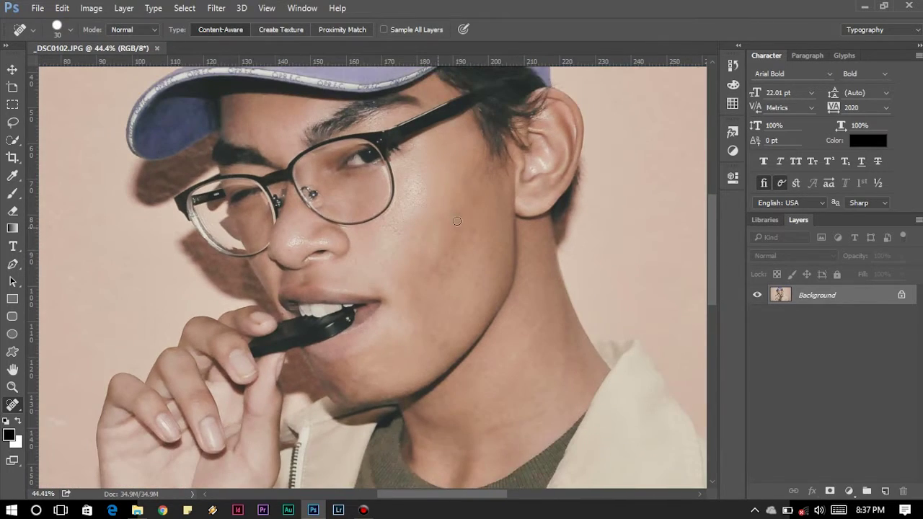
{"action": "mouse_move", "coordinate": [478, 255]}
{"action": "left_mouse_down"}
{"action": "mouse_move", "coordinate": [536, 287]}
{"action": "mouse_move", "coordinate": [539, 279]}
{"action": "mouse_move", "coordinate": [449, 263]}
{"action": "left_mouse_up"}
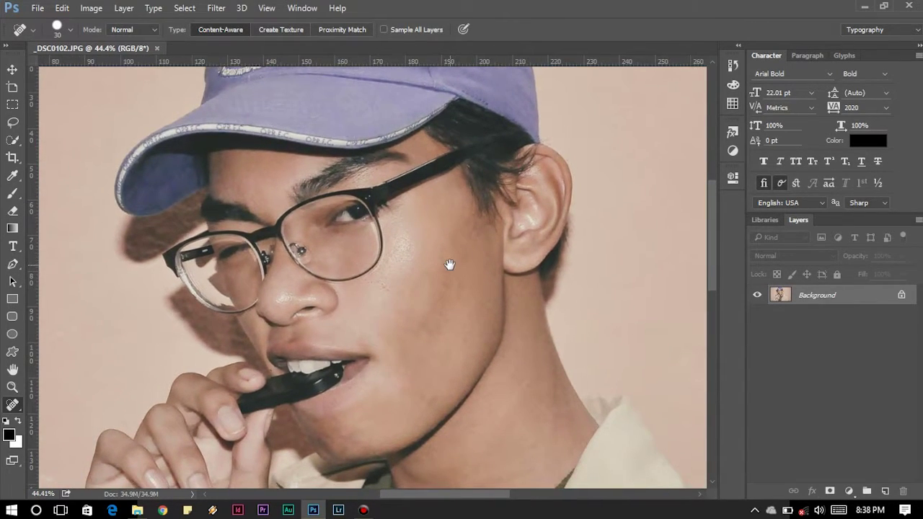
{"action": "scroll", "coordinate": [449, 265], "scroll_direction": "down", "scroll_amount": 2}
{"action": "scroll", "coordinate": [437, 173], "scroll_direction": "down", "scroll_amount": 3}
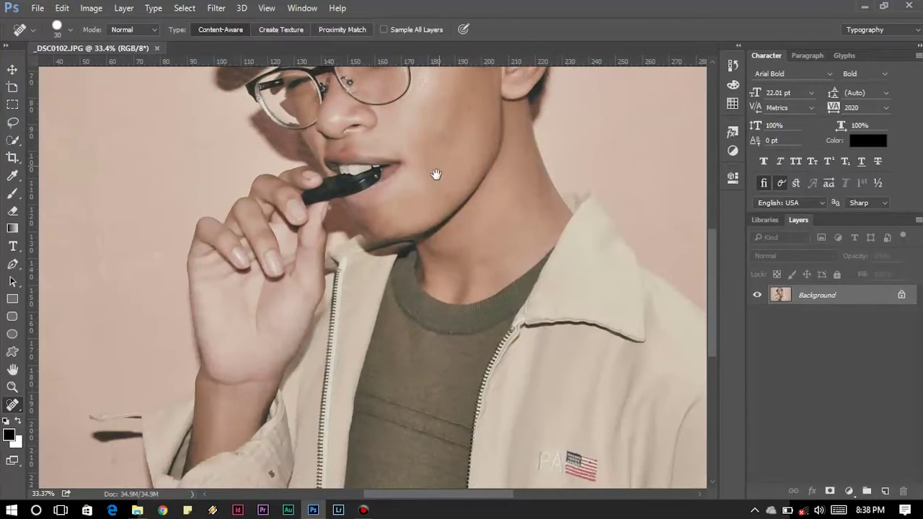
{"action": "scroll", "coordinate": [430, 288], "scroll_direction": "up", "scroll_amount": 2}
{"action": "scroll", "coordinate": [430, 288], "scroll_direction": "down", "scroll_amount": 1}
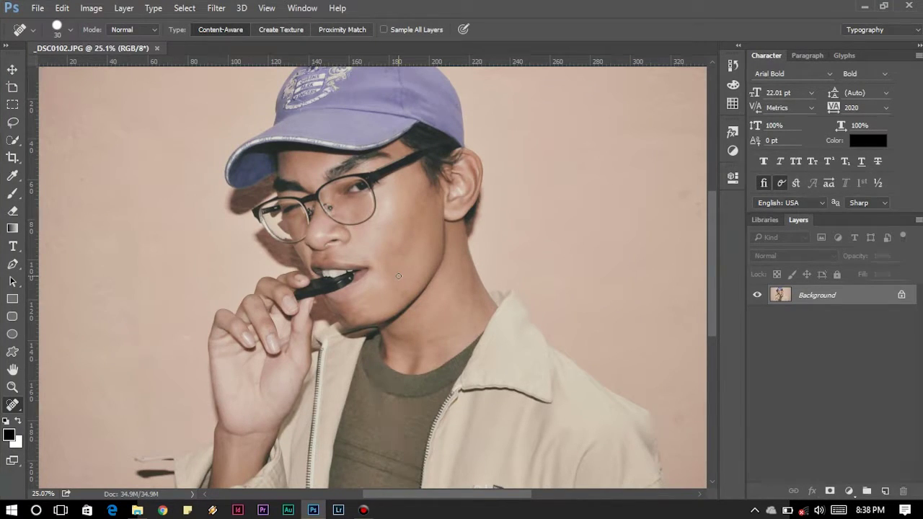
{"action": "scroll", "coordinate": [398, 276], "scroll_direction": "up", "scroll_amount": 2}
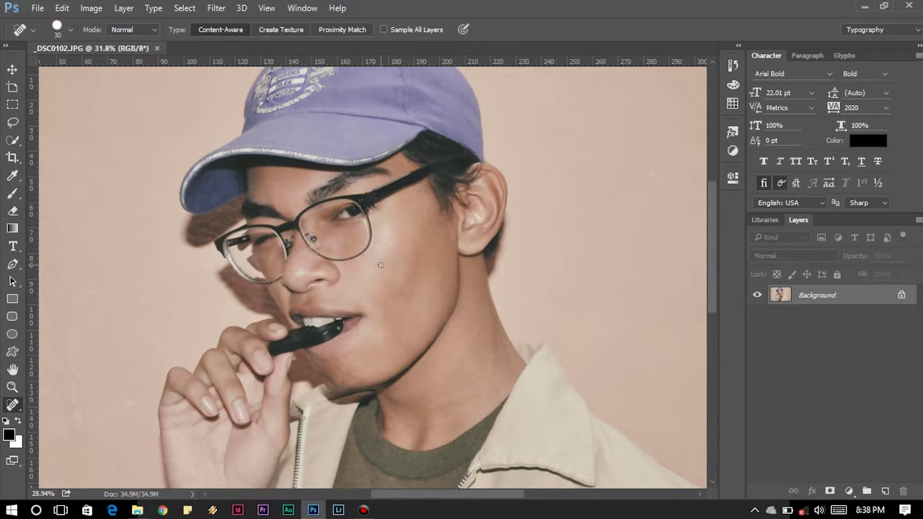
{"action": "scroll", "coordinate": [381, 264], "scroll_direction": "down", "scroll_amount": 2}
{"action": "scroll", "coordinate": [380, 265], "scroll_direction": "up", "scroll_amount": 1}
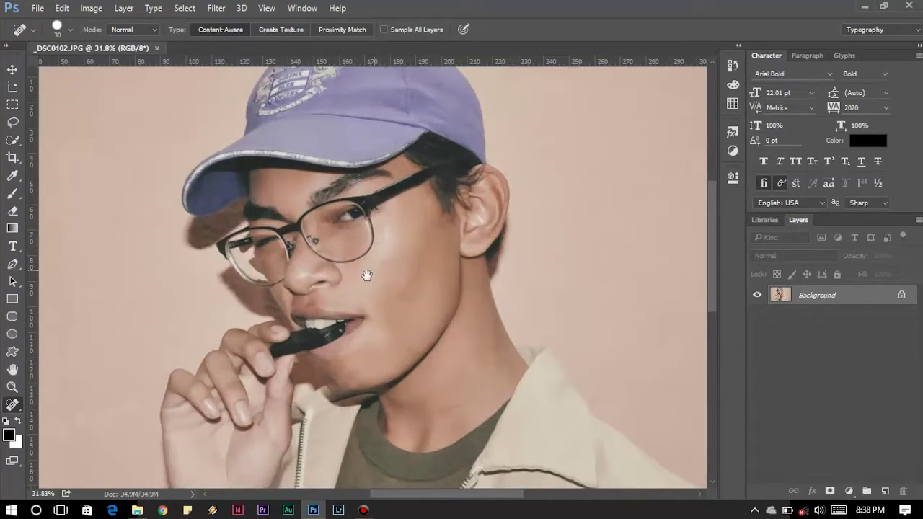
{"action": "scroll", "coordinate": [353, 231], "scroll_direction": "up", "scroll_amount": 1}
{"action": "scroll", "coordinate": [348, 226], "scroll_direction": "down", "scroll_amount": 2}
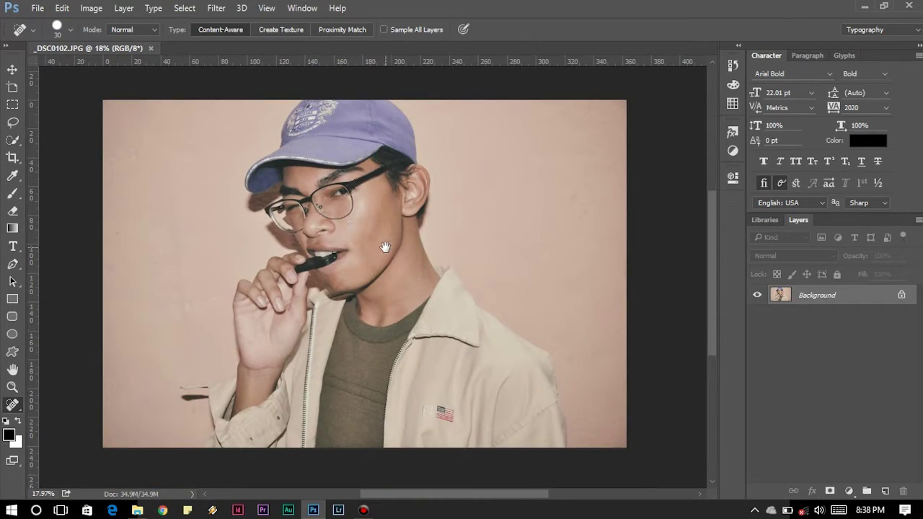
{"action": "scroll", "coordinate": [406, 241], "scroll_direction": "down", "scroll_amount": 1}
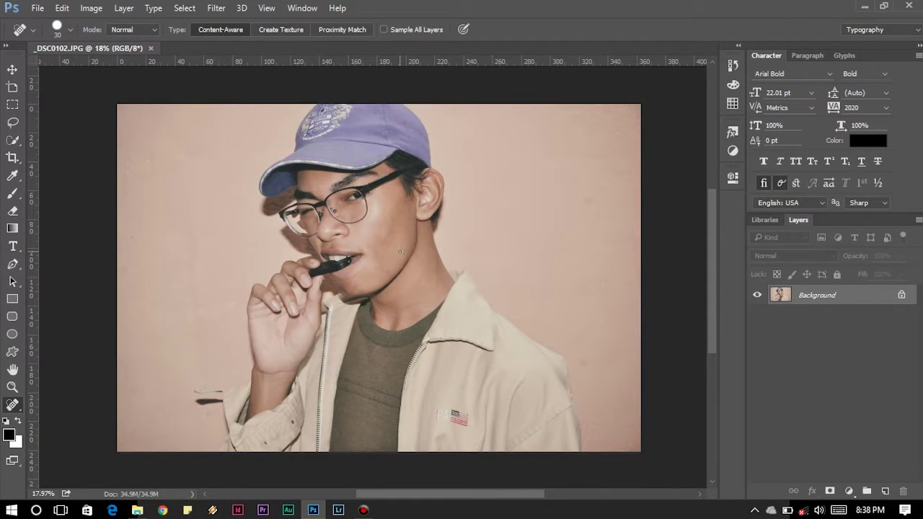
Try a Color Lookup adjustment layer above the photo, check its 3DLUT file options, and undo adding it
{"action": "left_click", "coordinate": [732, 150]}
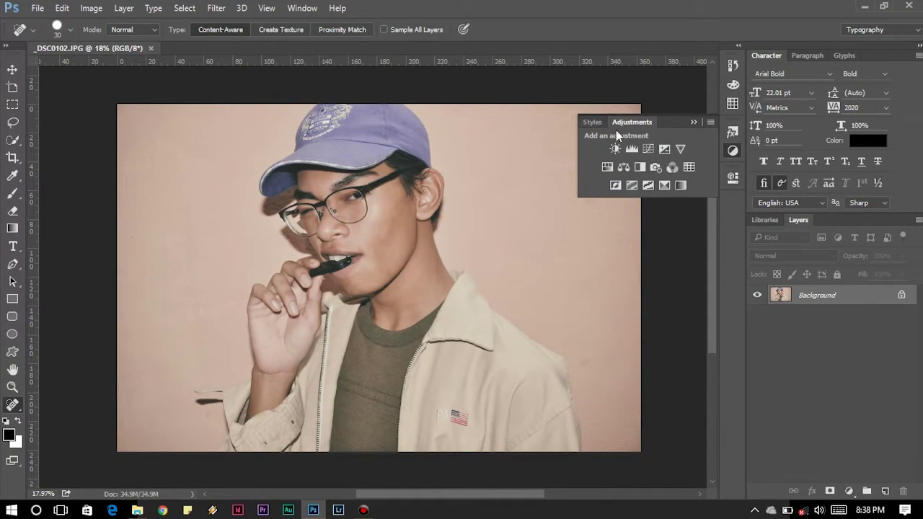
{"action": "left_click", "coordinate": [688, 167]}
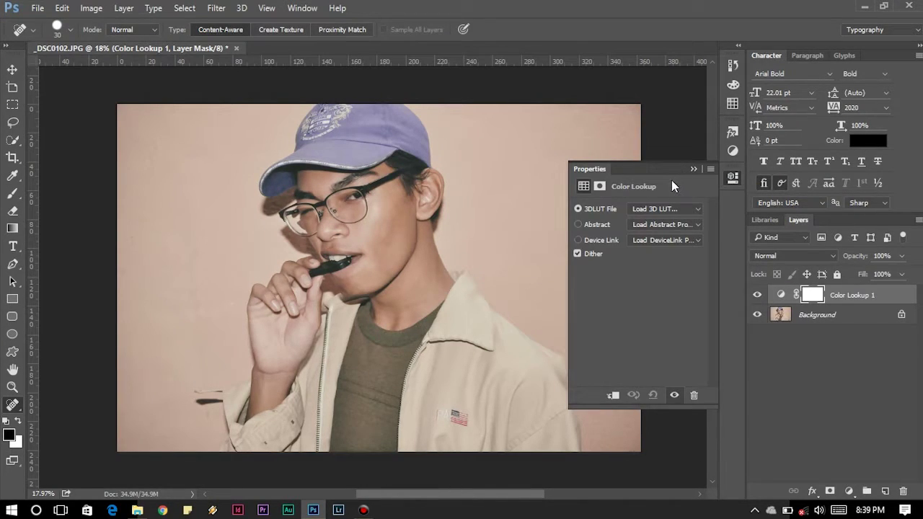
{"action": "left_click", "coordinate": [671, 209]}
{"action": "key", "text": "Escape"}
{"action": "key", "text": "ctrl+z"}
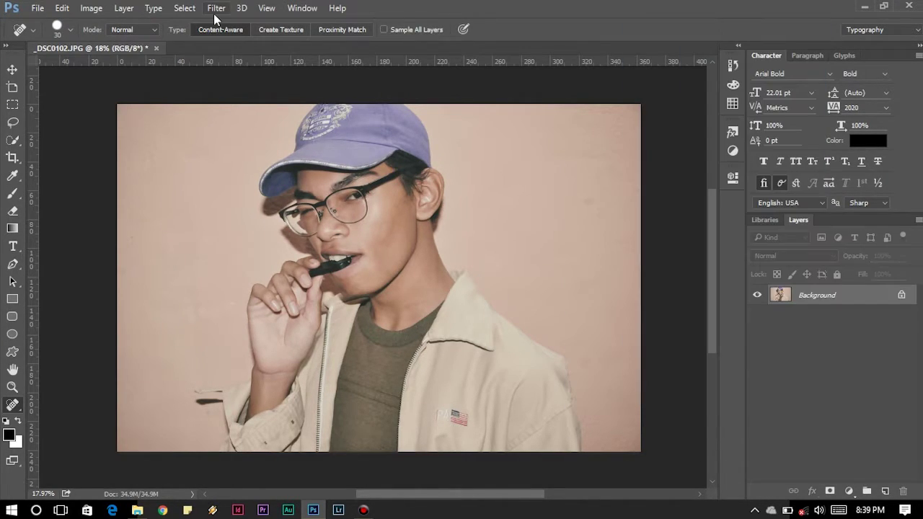
Open the photo in the Nik Collection filter Analog Efex Pro 2, browse the Classic Camera presets and show the available tools and cameras
{"action": "left_click", "coordinate": [214, 9]}
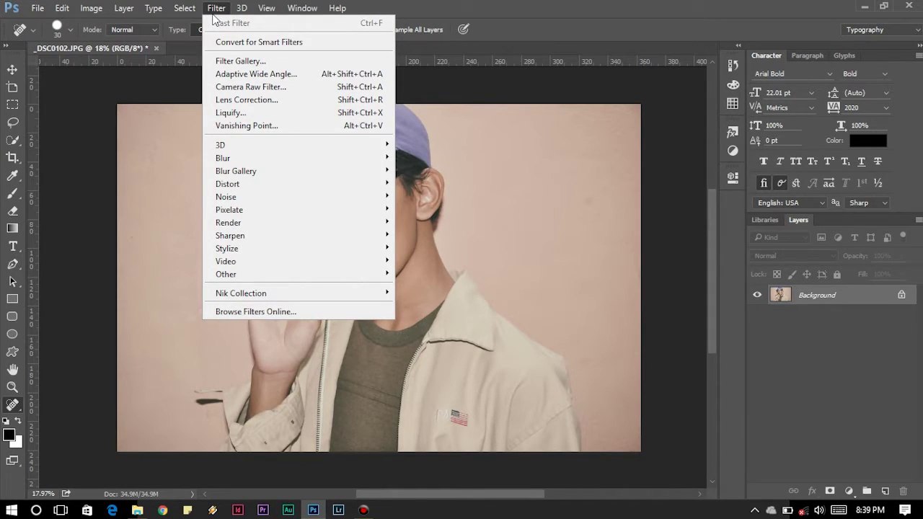
{"action": "mouse_move", "coordinate": [255, 292]}
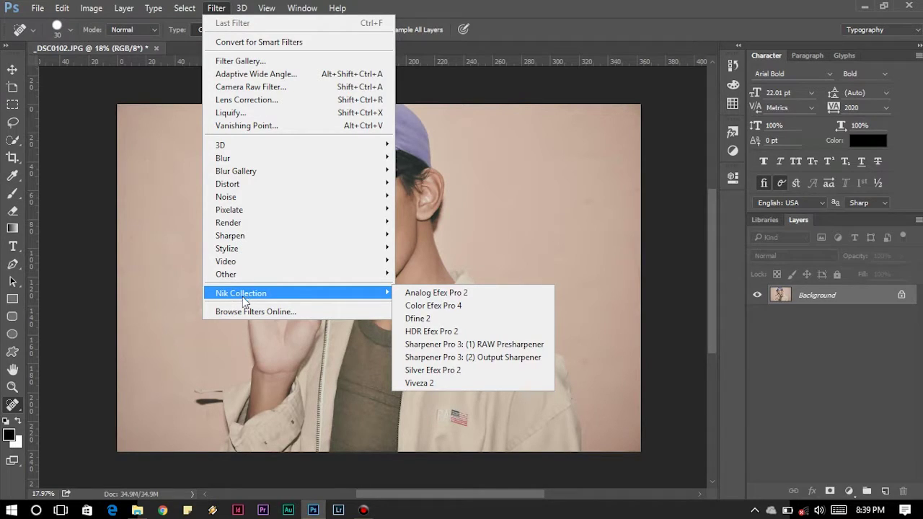
{"action": "left_click", "coordinate": [461, 295]}
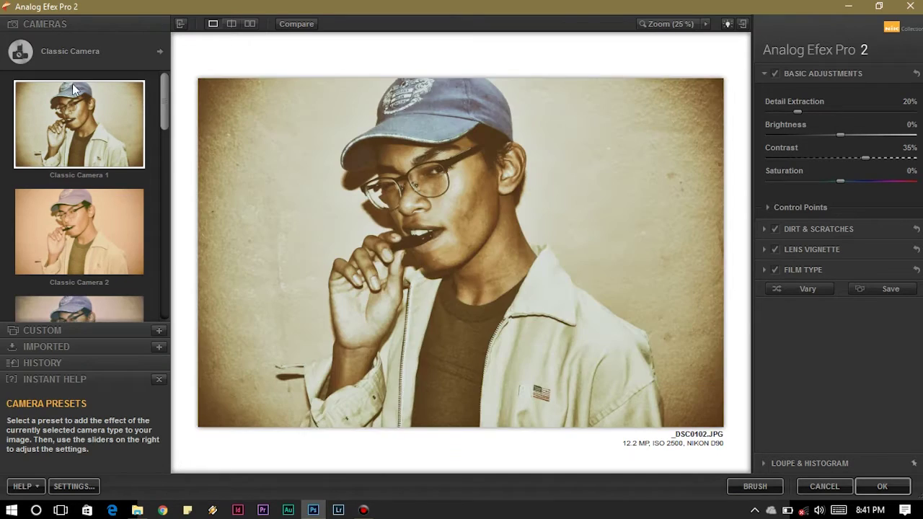
{"action": "scroll", "coordinate": [165, 108], "scroll_direction": "down", "scroll_amount": 5}
{"action": "left_click", "coordinate": [123, 56]}
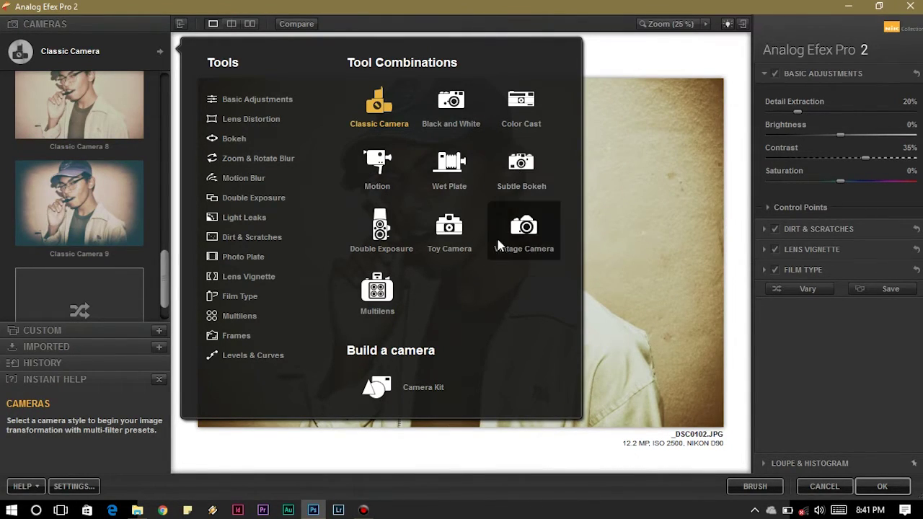
Apply a Lens Vignette with an amount of -3% to the photo
{"action": "left_click", "coordinate": [248, 277]}
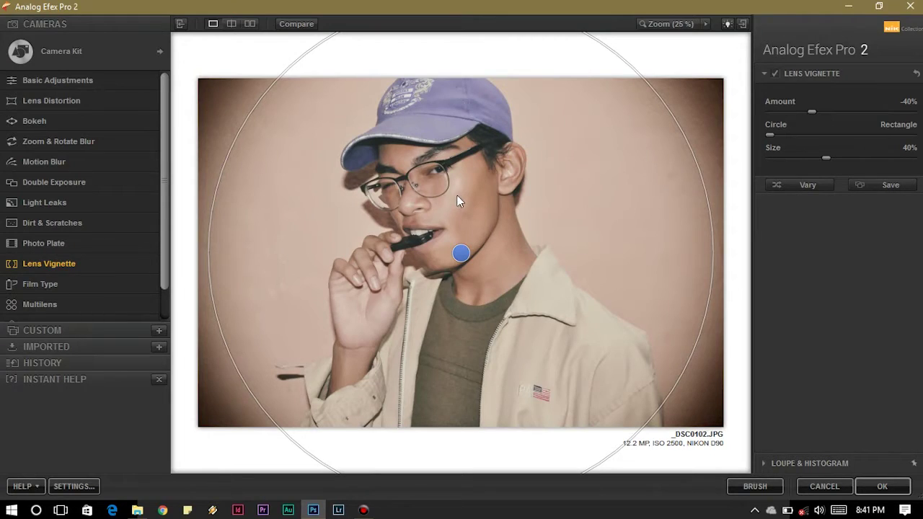
{"action": "left_click_drag", "start_coordinate": [812, 112], "coordinate": [838, 112]}
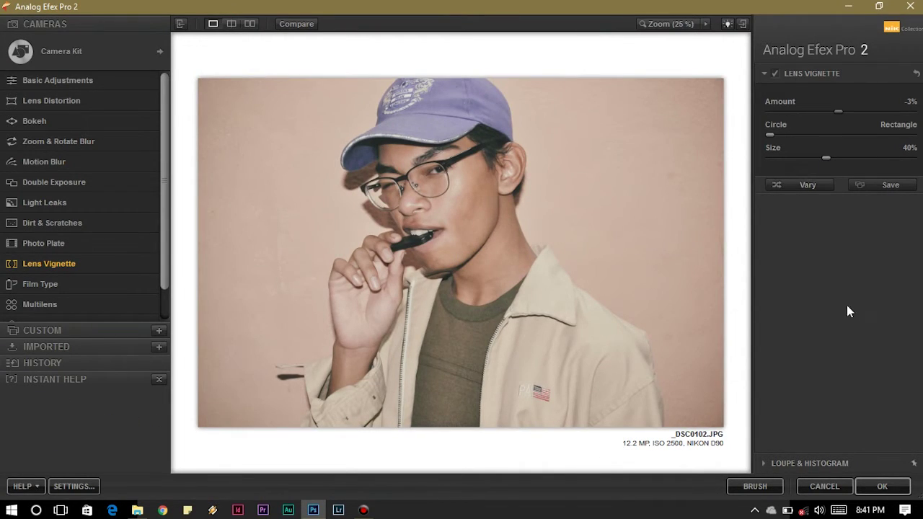
{"action": "left_click", "coordinate": [882, 486]}
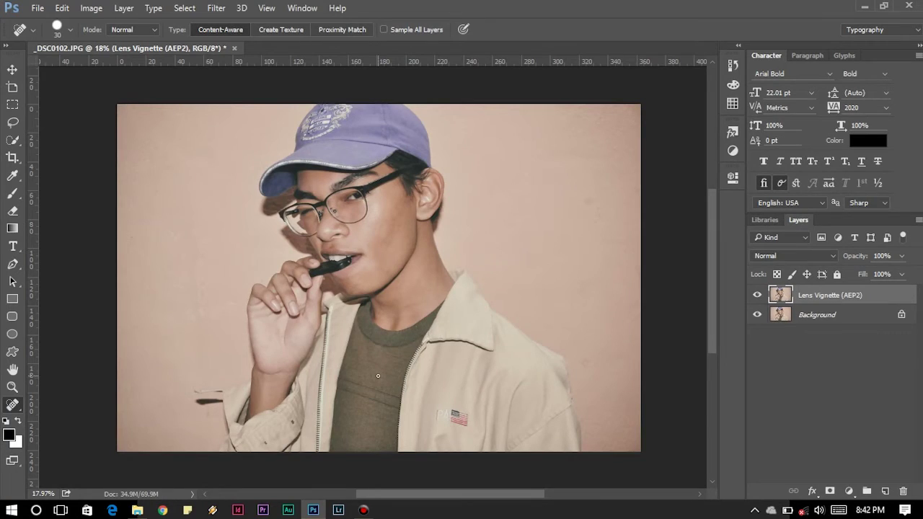
Compare the photo with and without the Lens Vignette (AEP2) layer by switching the layer's visibility
{"action": "scroll", "coordinate": [387, 206], "scroll_direction": "up", "scroll_amount": 2}
{"action": "scroll", "coordinate": [388, 206], "scroll_direction": "down", "scroll_amount": 1}
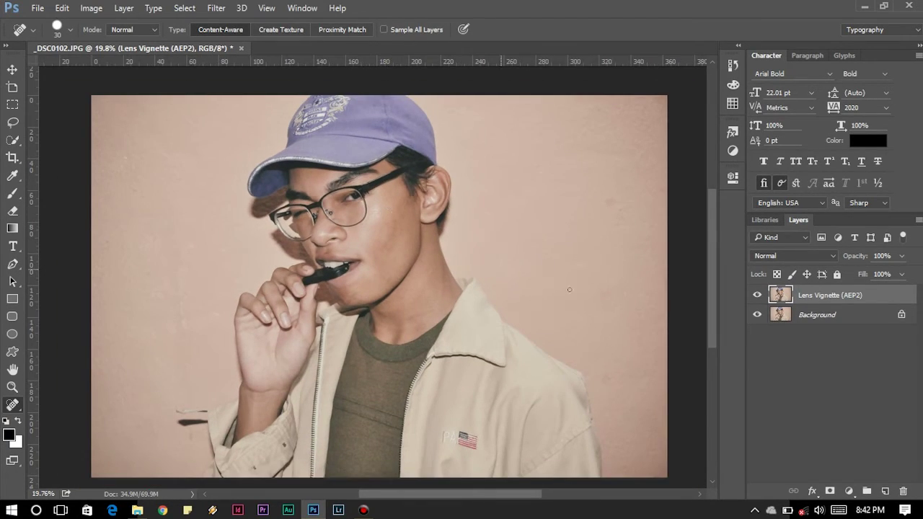
{"action": "left_click", "coordinate": [756, 295]}
{"action": "left_click", "coordinate": [756, 294]}
{"action": "left_click", "coordinate": [756, 295]}
{"action": "left_click", "coordinate": [756, 294]}
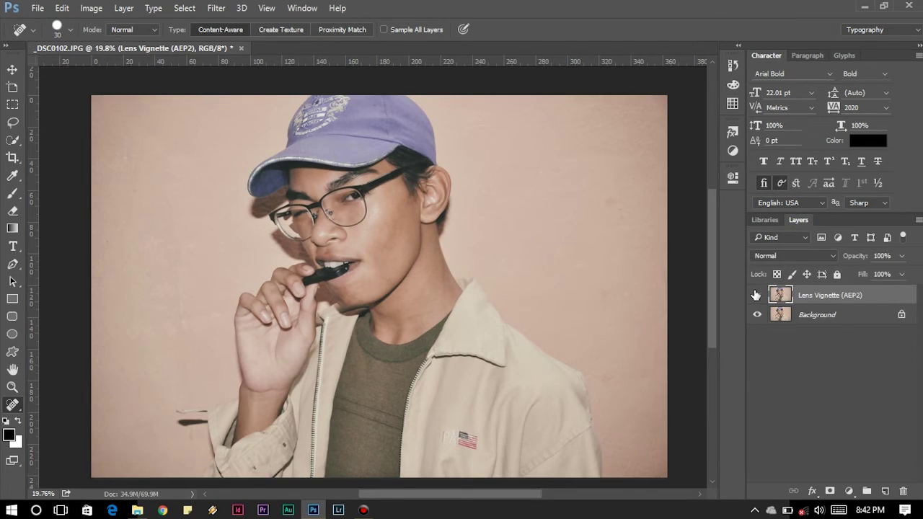